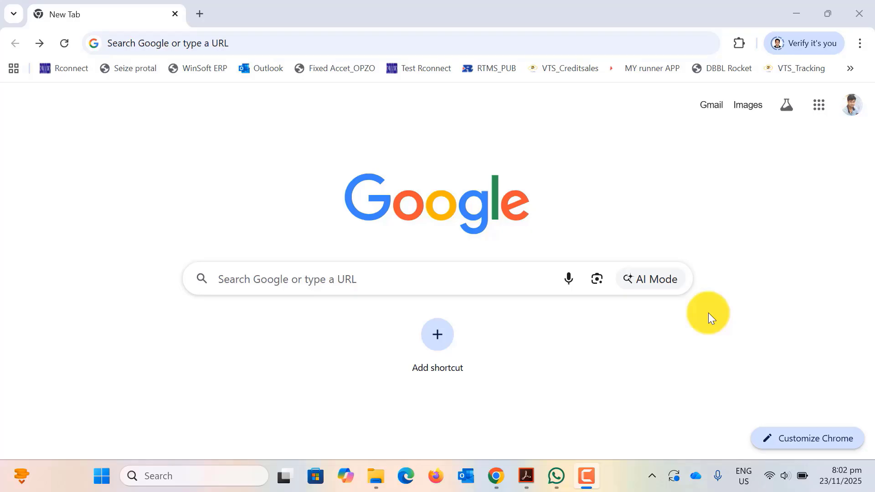
Step: Search Google for 'ereturn' and open the official e-Return site at etaxnbr.gov.bd
{"action": "left_click", "coordinate": [285, 270]}
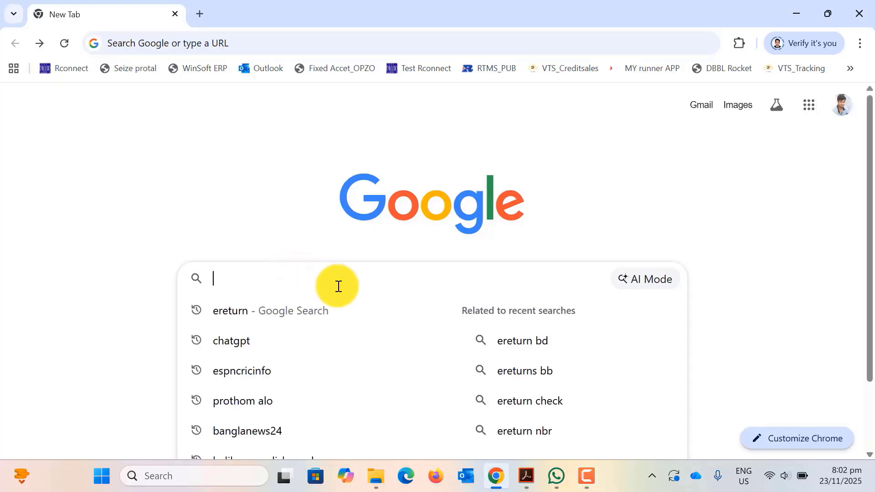
{"action": "type", "text": "ereturn"}
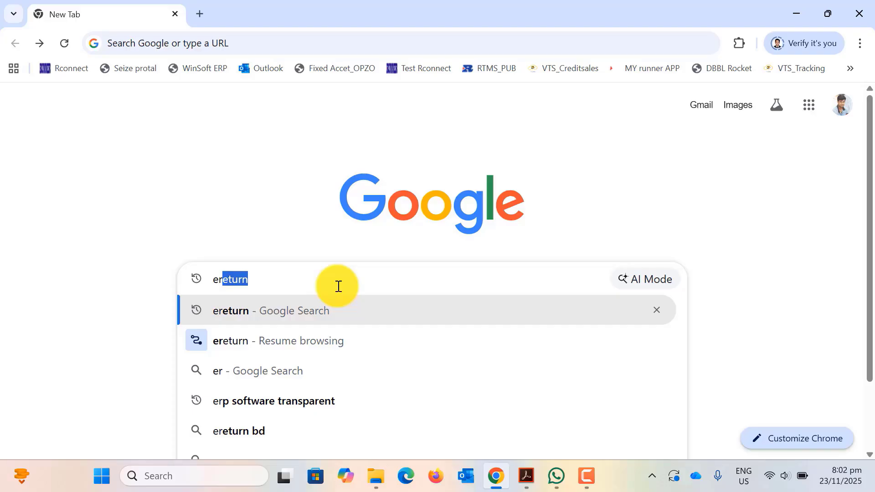
{"action": "key", "text": "Return"}
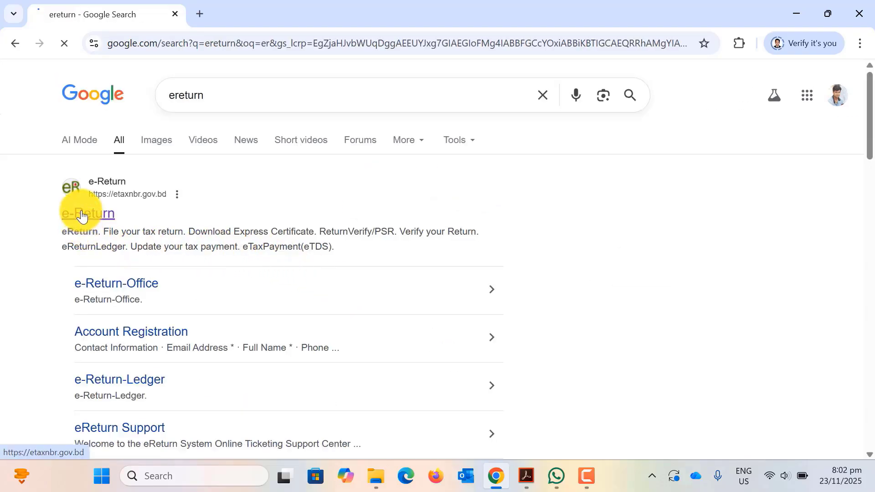
{"action": "left_click", "coordinate": [103, 212]}
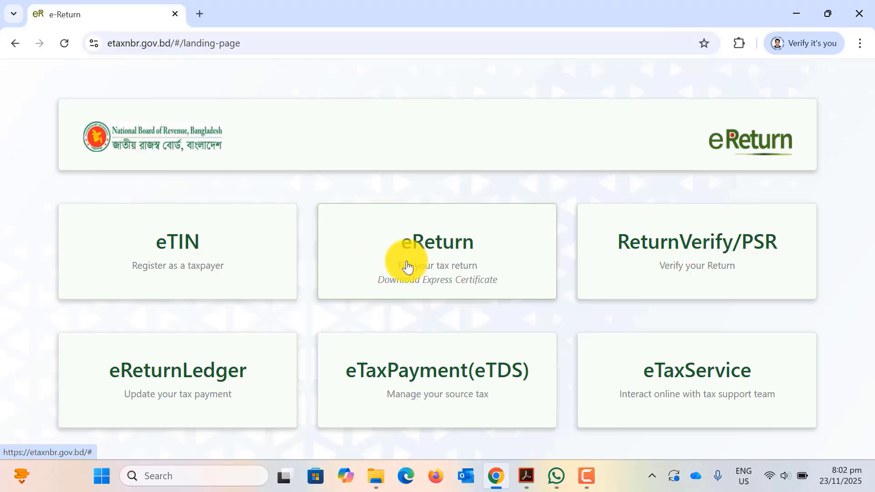
Step: Open the eReturn service and choose 'I am not yet registered' to reach Sign Up
{"action": "left_click", "coordinate": [417, 250]}
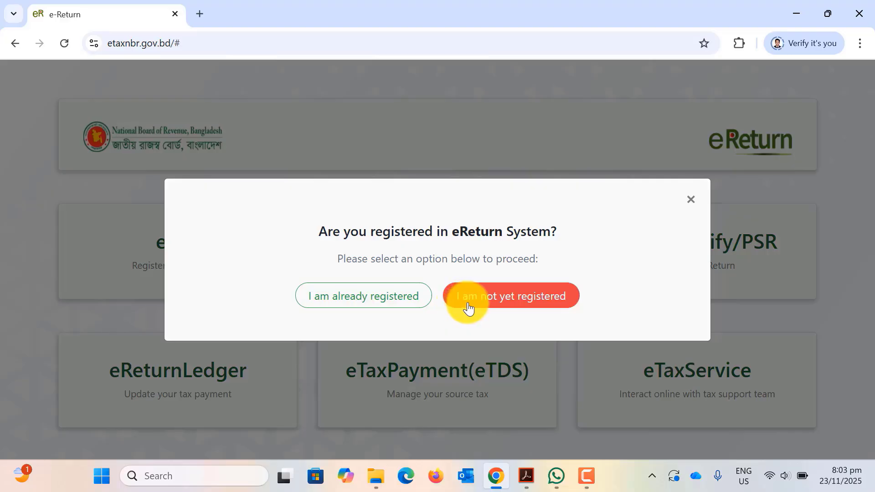
{"action": "left_click", "coordinate": [500, 299]}
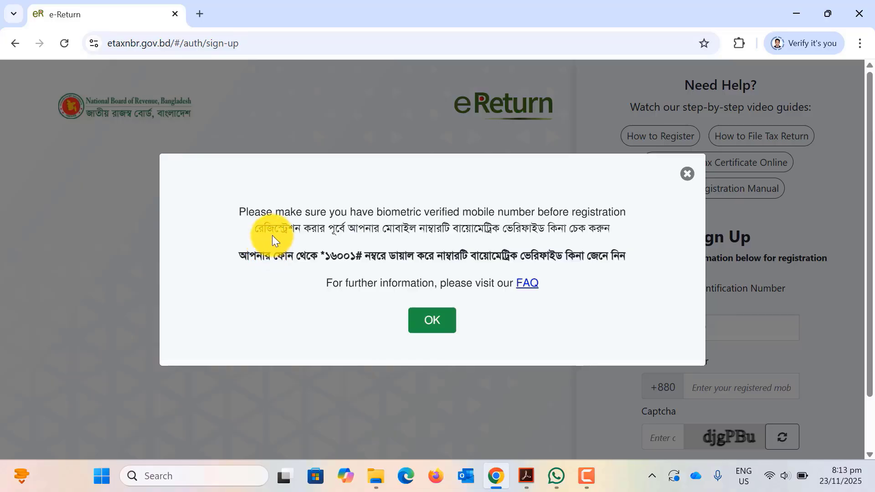
Step: Dismiss the biometric notice, then enter the taxpayer's TIN and the saved registered mobile number
{"action": "left_click", "coordinate": [432, 321]}
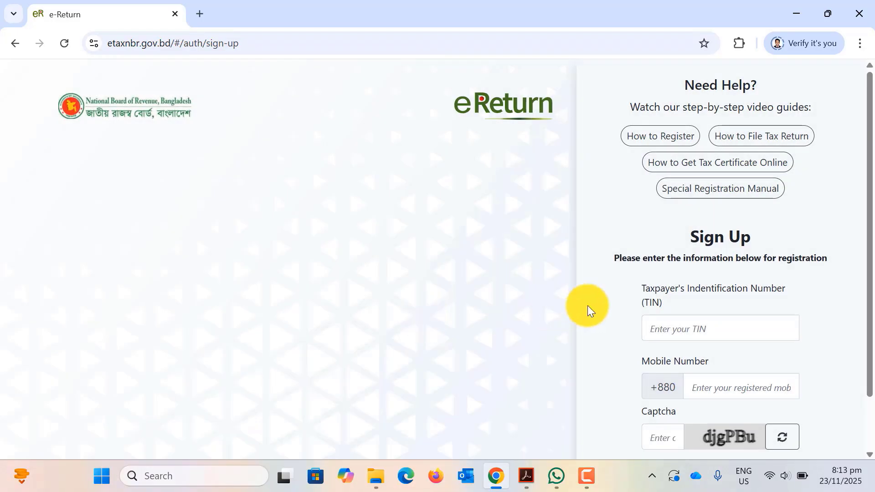
{"action": "scroll", "coordinate": [624, 300], "scroll_direction": "down", "scroll_amount": 1}
{"action": "left_click", "coordinate": [720, 266]}
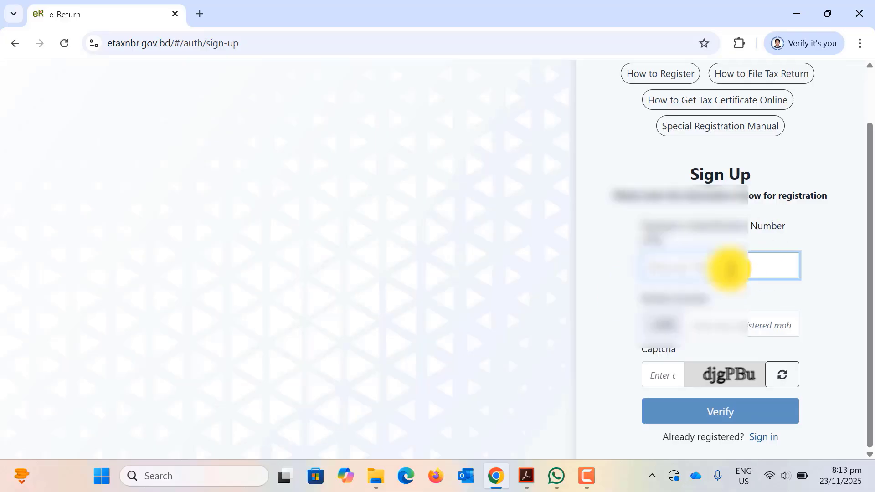
{"action": "key", "text": "ctrl+v"}
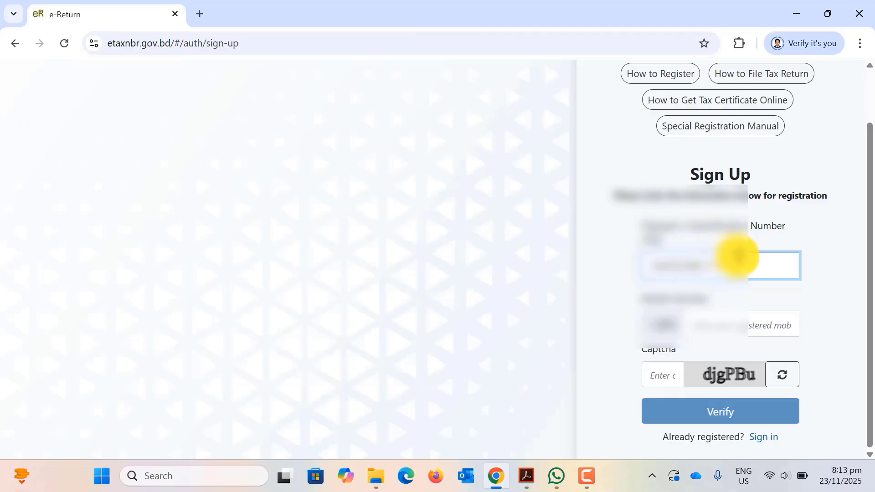
{"action": "left_click", "coordinate": [716, 322]}
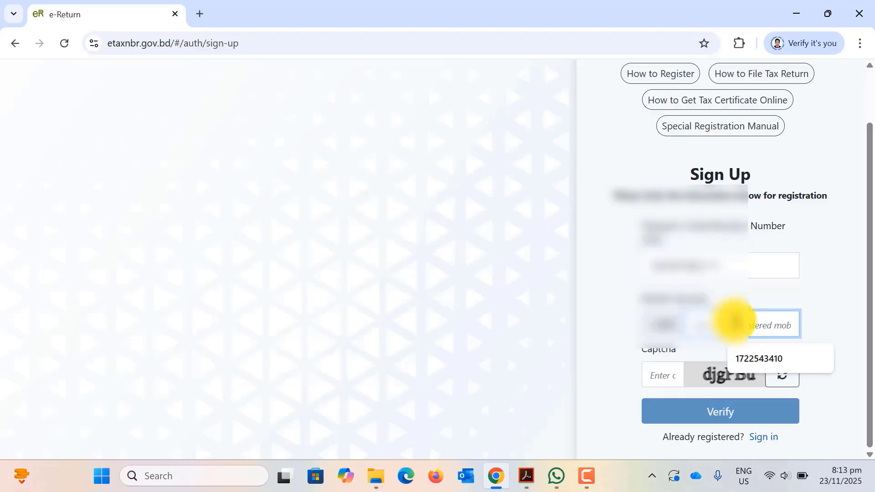
{"action": "left_click", "coordinate": [752, 358]}
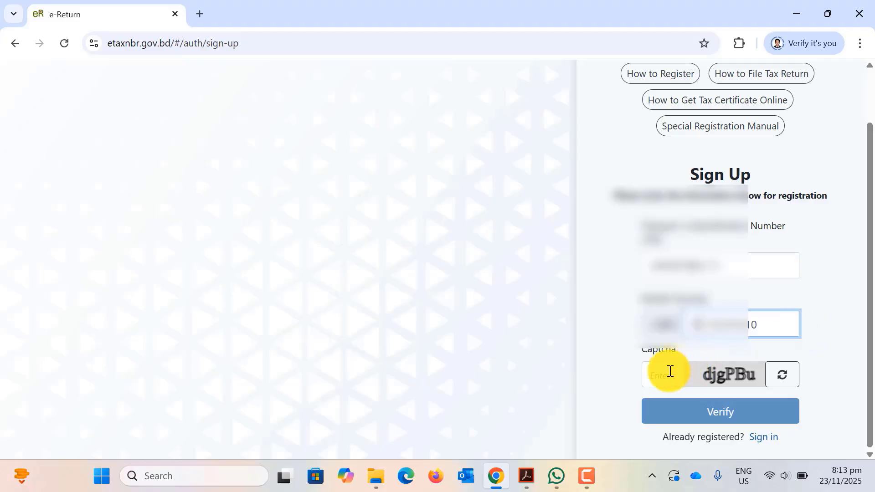
Step: Enter the displayed captcha and verify the details to request an OTP
{"action": "left_click", "coordinate": [664, 378]}
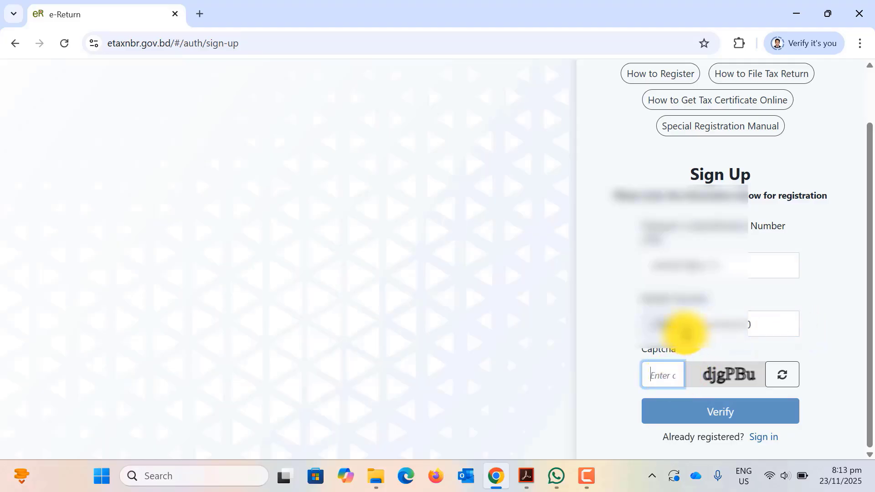
{"action": "left_click", "coordinate": [712, 331]}
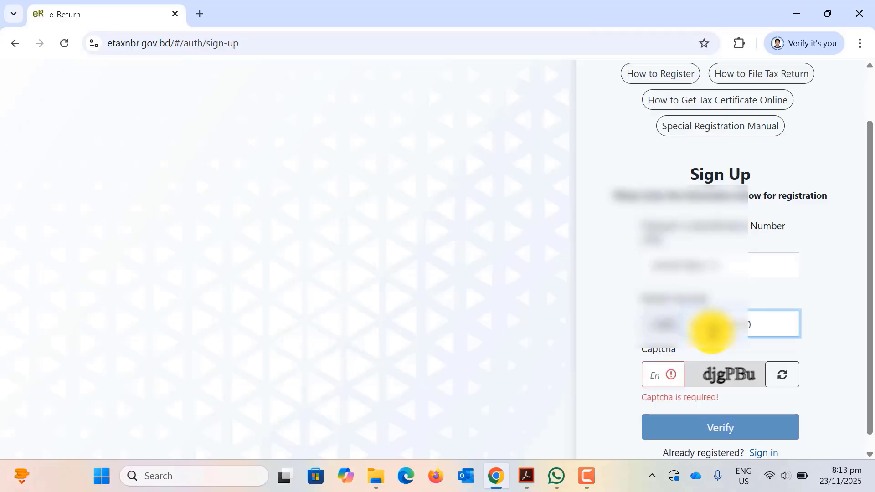
{"action": "left_click", "coordinate": [661, 378]}
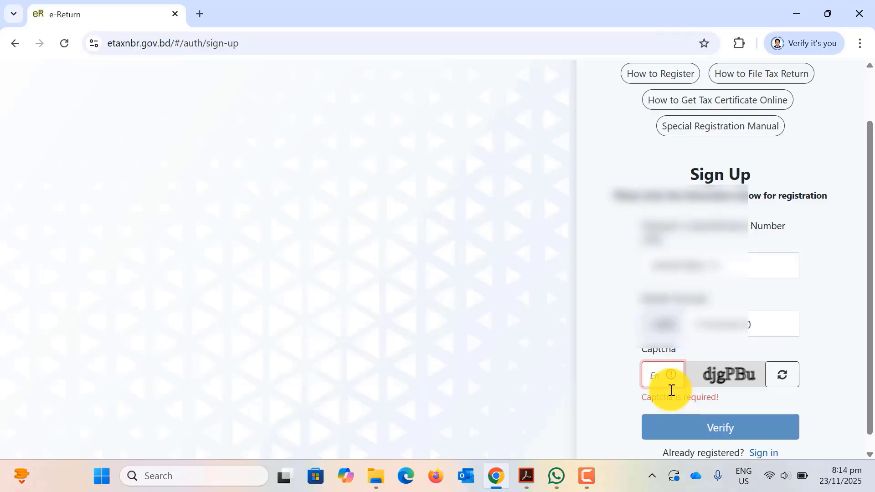
{"action": "type", "text": "djg"}
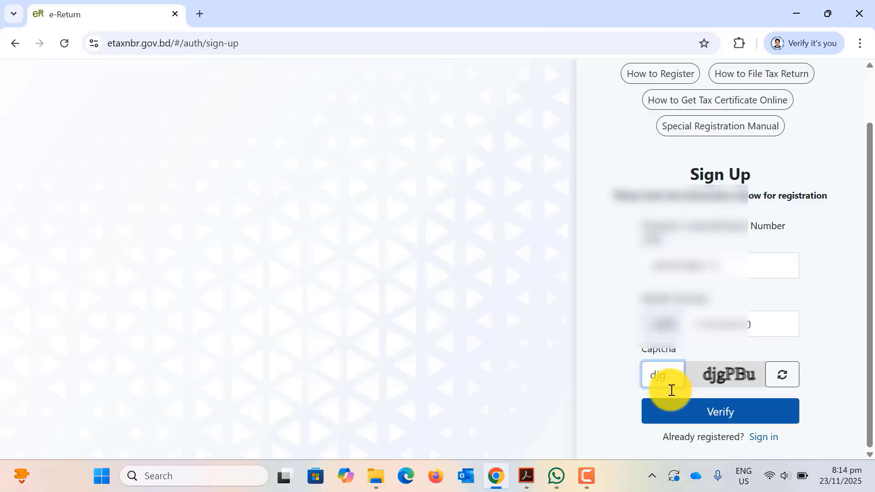
{"action": "type", "text": "PBu"}
{"action": "left_click", "coordinate": [713, 412]}
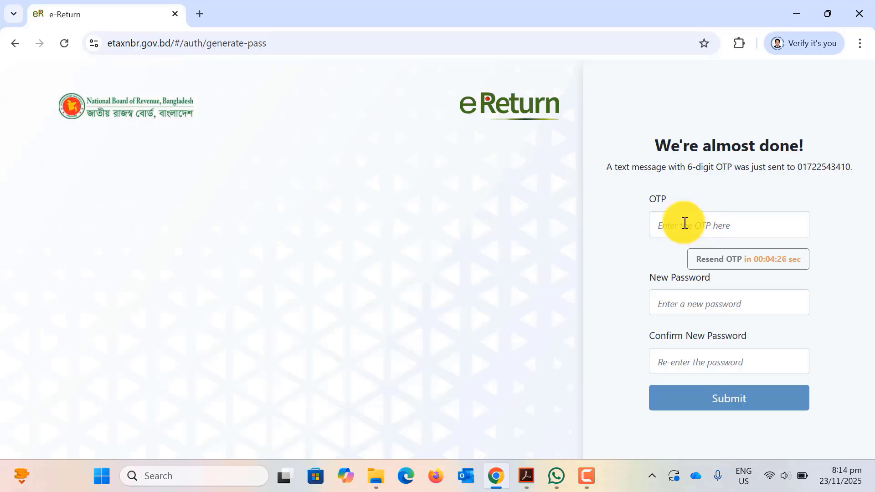
Step: Enter the 6-digit OTP received by SMS and type a new account password
{"action": "left_click", "coordinate": [685, 222]}
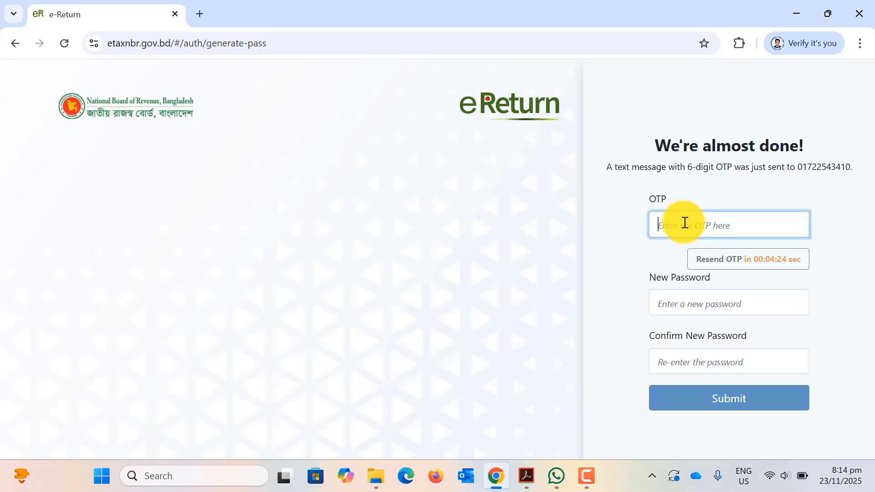
{"action": "left_click", "coordinate": [695, 303]}
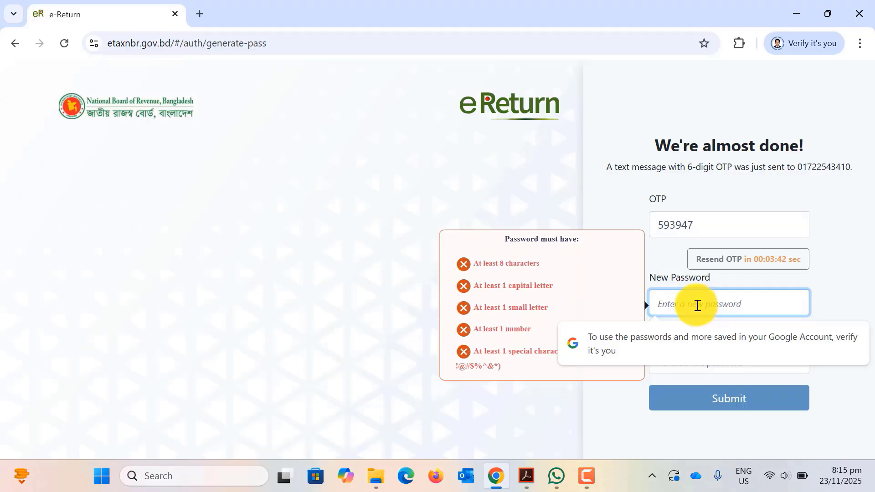
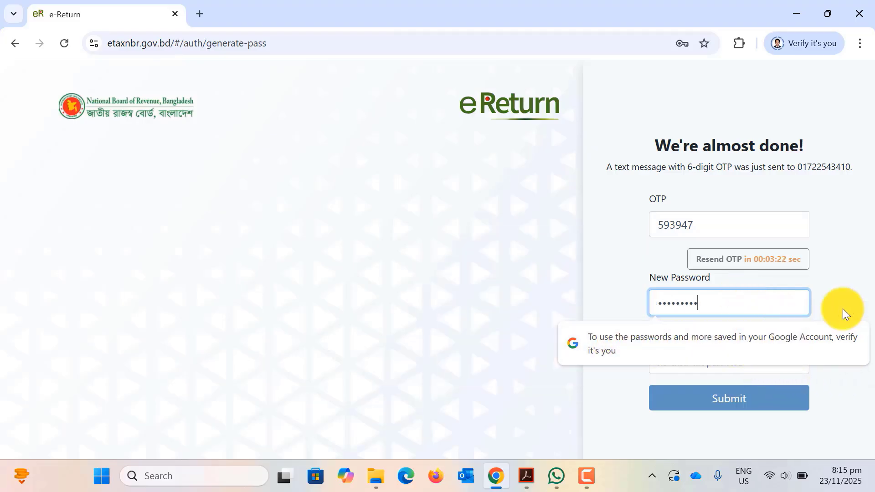
Step: Re-enter the same password in Confirm New Password and submit the registration
{"action": "left_click", "coordinate": [839, 340]}
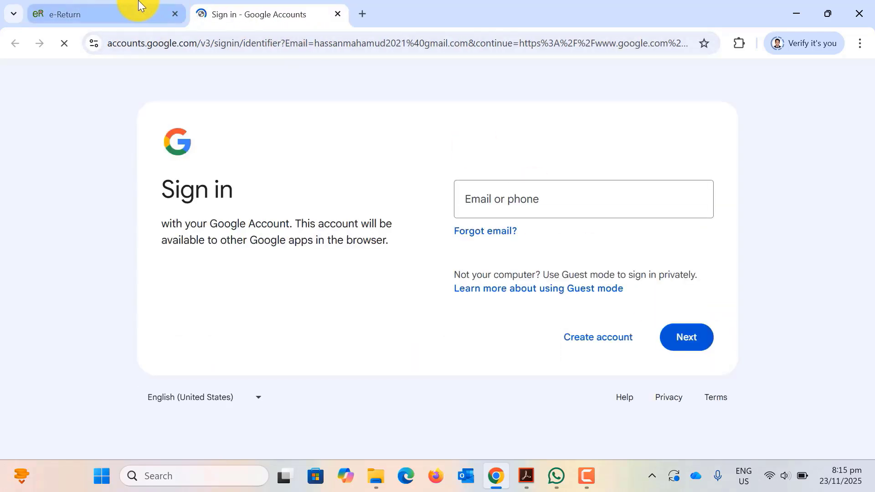
{"action": "left_click", "coordinate": [141, 8]}
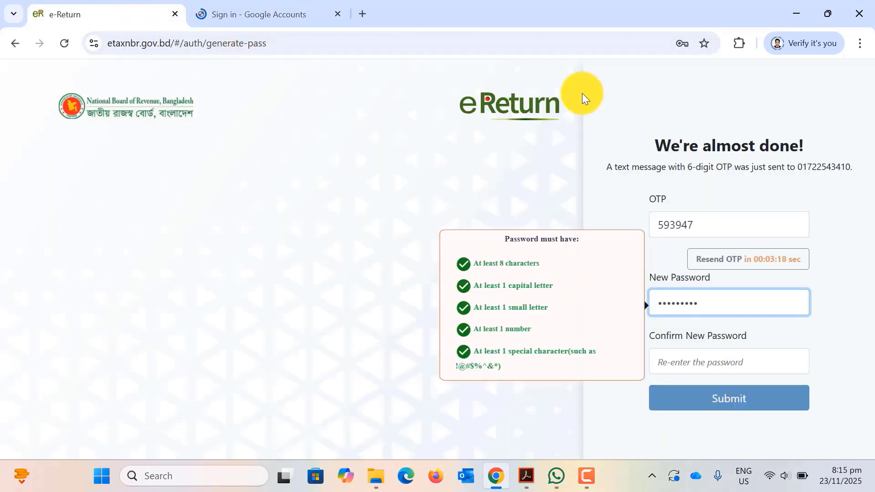
{"action": "left_click", "coordinate": [702, 361]}
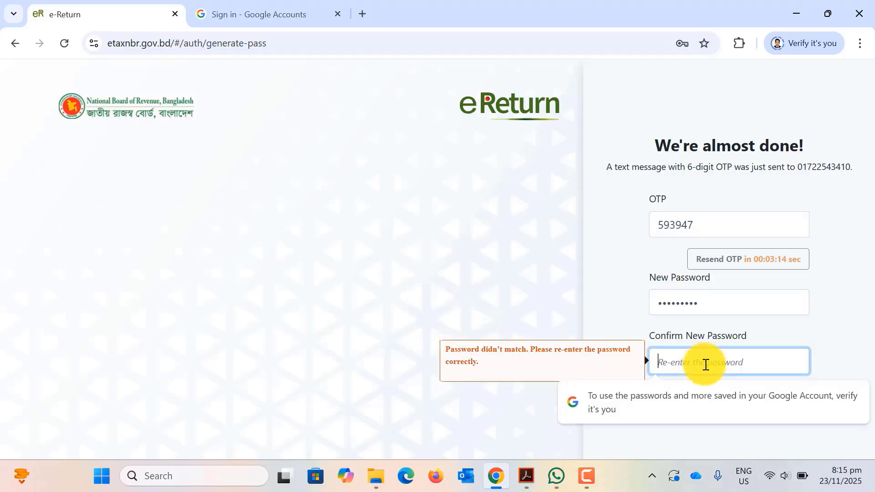
{"action": "type", "text": "•••••"}
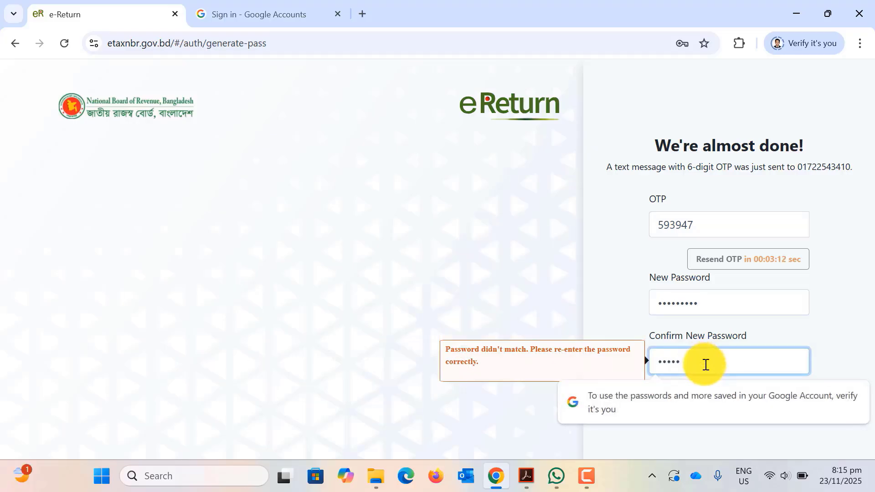
{"action": "type", "text": "••••"}
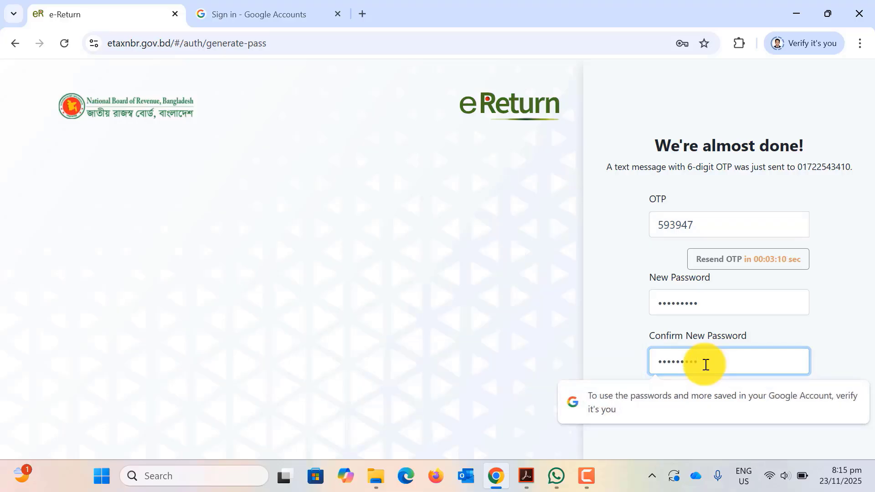
{"action": "left_click", "coordinate": [838, 354]}
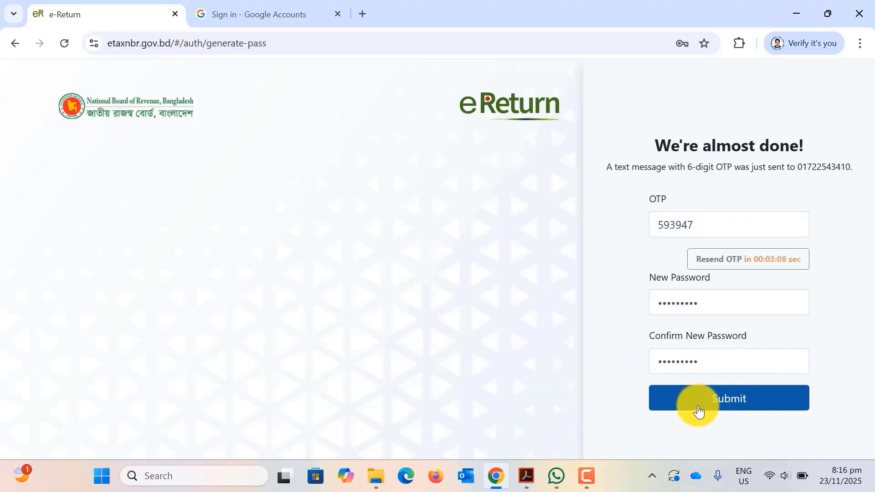
{"action": "left_click", "coordinate": [698, 411]}
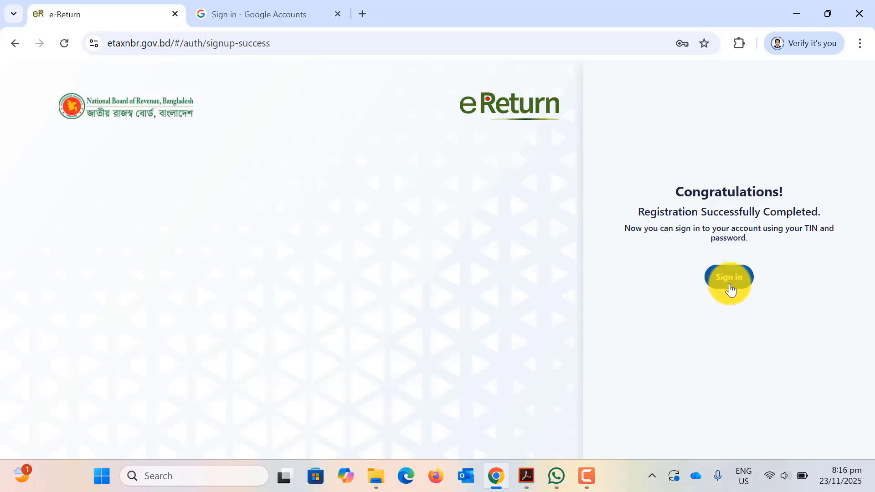
Step: Sign in from the success page using the TIN, the new password and the shown captcha
{"action": "left_click", "coordinate": [732, 280]}
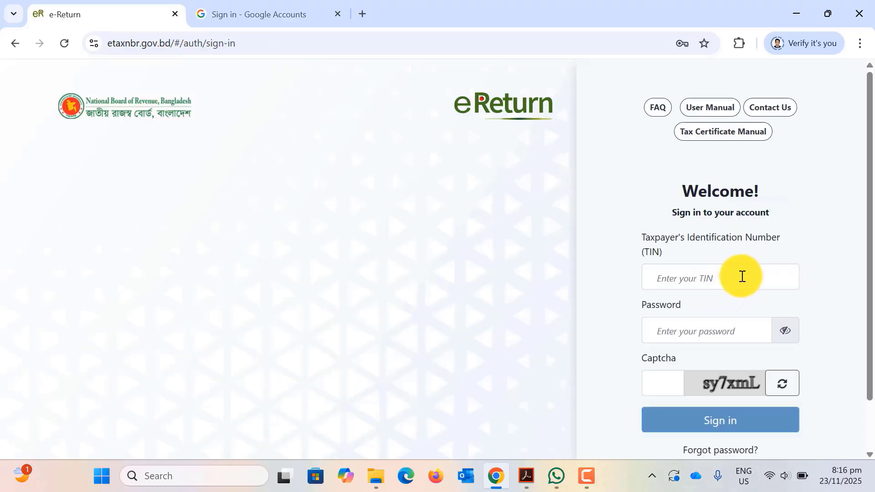
{"action": "scroll", "coordinate": [816, 240], "scroll_direction": "down", "scroll_amount": 1}
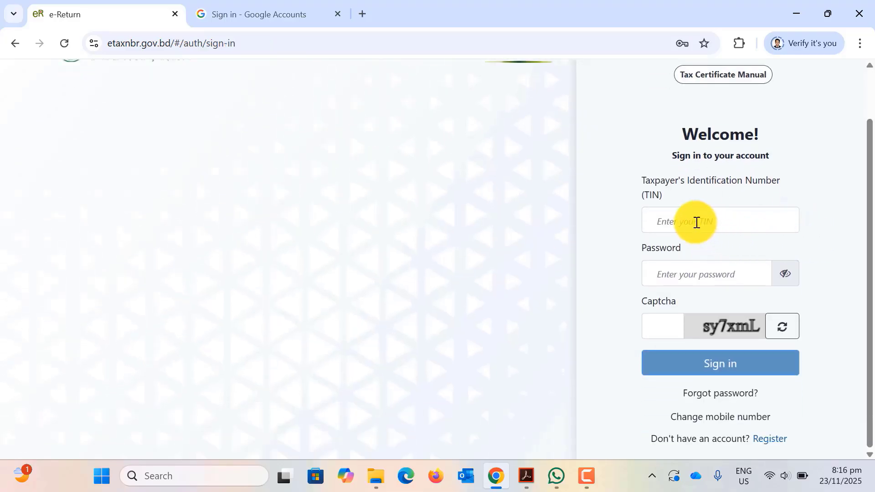
{"action": "left_click", "coordinate": [696, 222]}
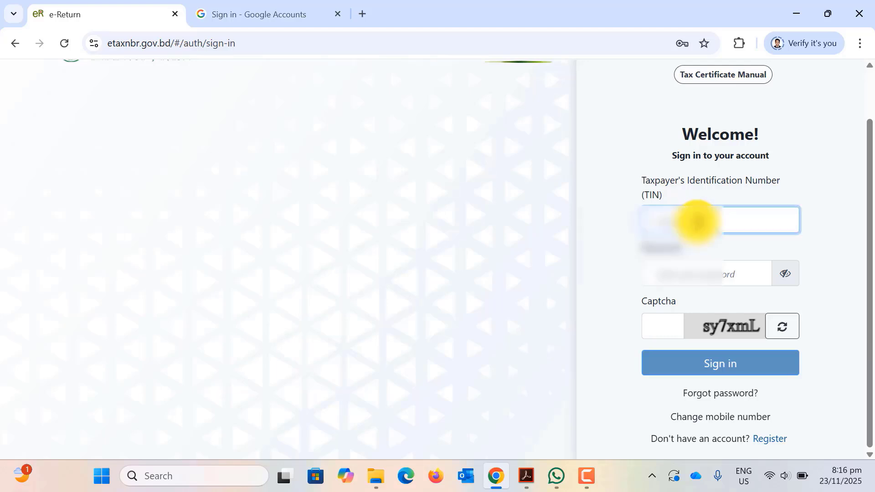
{"action": "type", "text": "*****"}
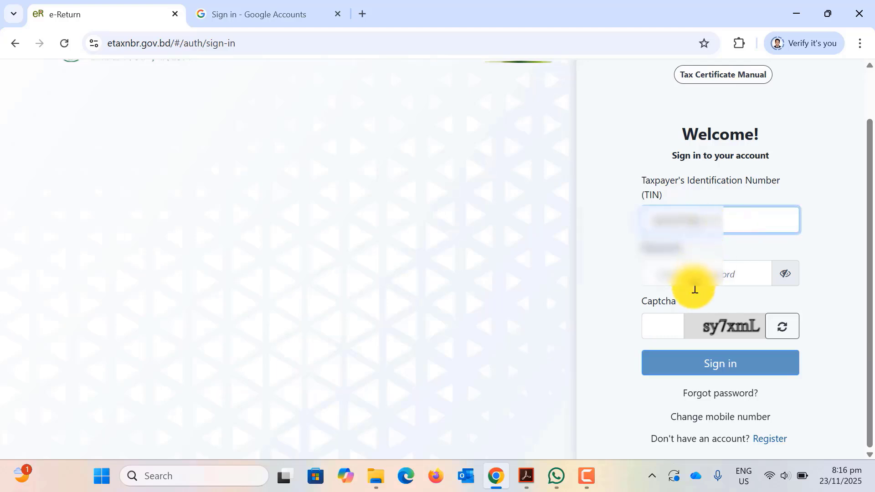
{"action": "left_click", "coordinate": [694, 272]}
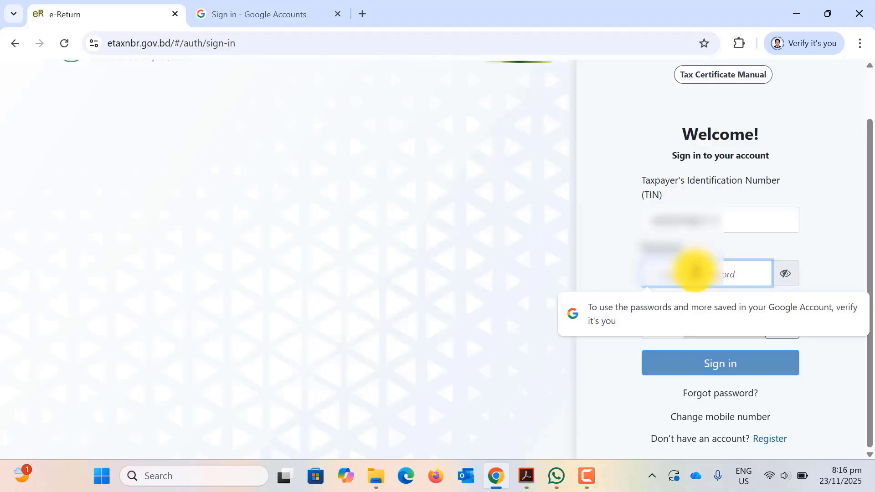
{"action": "type", "text": "********"}
{"action": "left_click", "coordinate": [842, 238]}
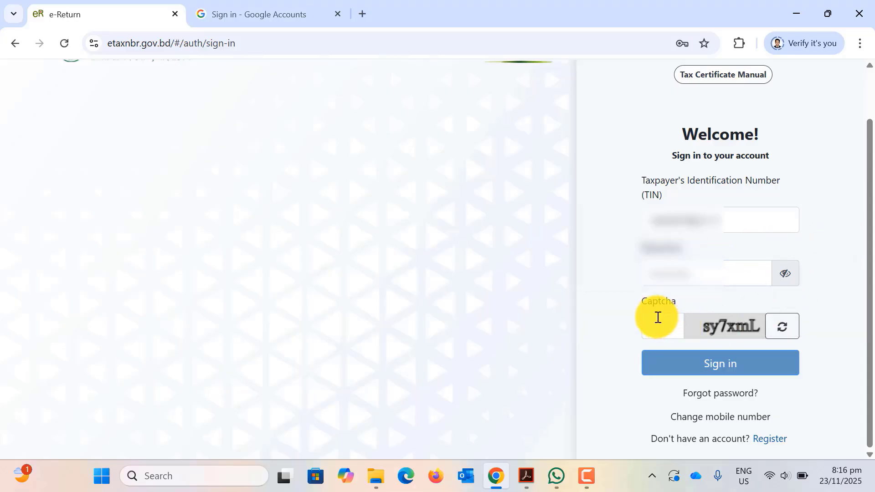
{"action": "left_click", "coordinate": [658, 319]}
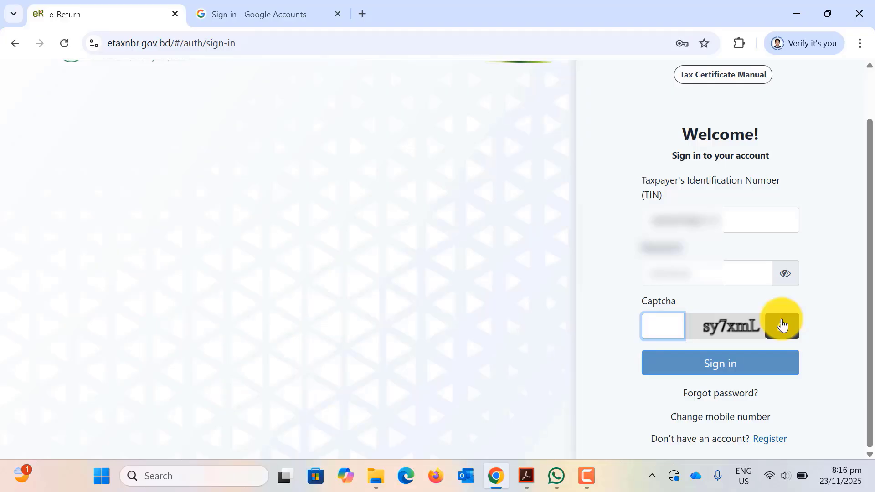
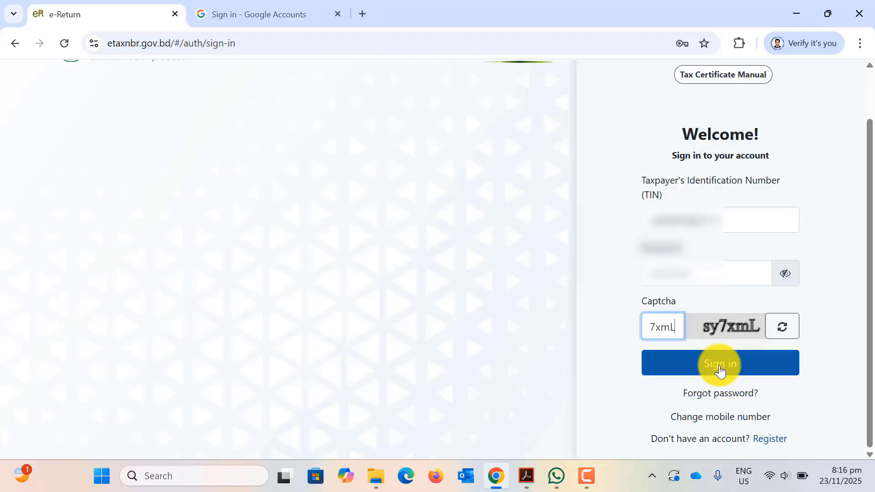
{"action": "left_click", "coordinate": [720, 370]}
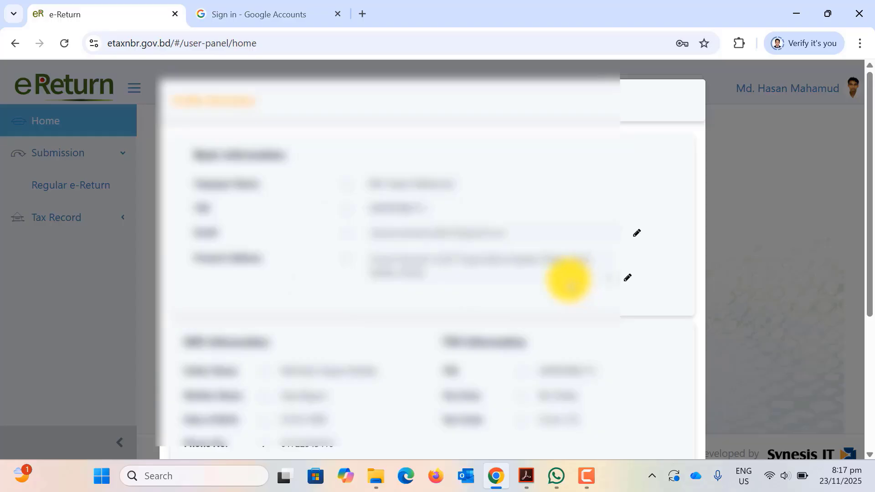
Step: Save the taxpayer profile with Save & Continue to reach the 2025-2026 Home page
{"action": "scroll", "coordinate": [568, 281], "scroll_direction": "down", "scroll_amount": 2}
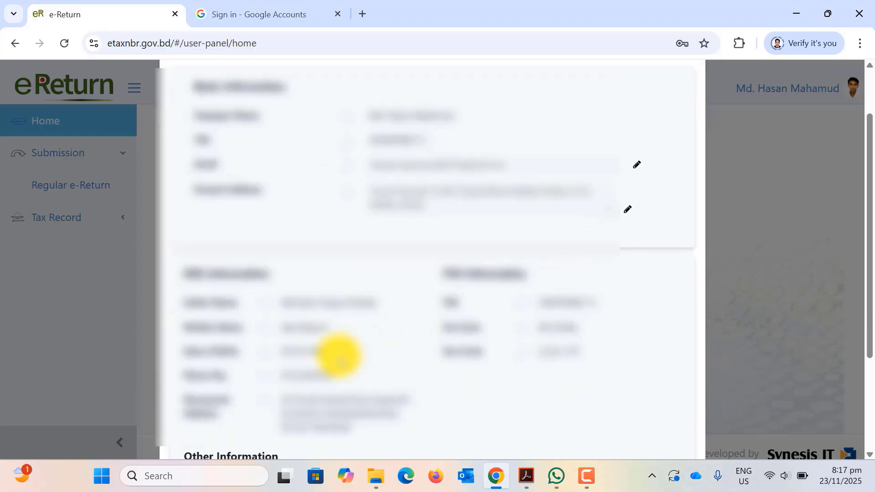
{"action": "scroll", "coordinate": [342, 356], "scroll_direction": "down", "scroll_amount": 3}
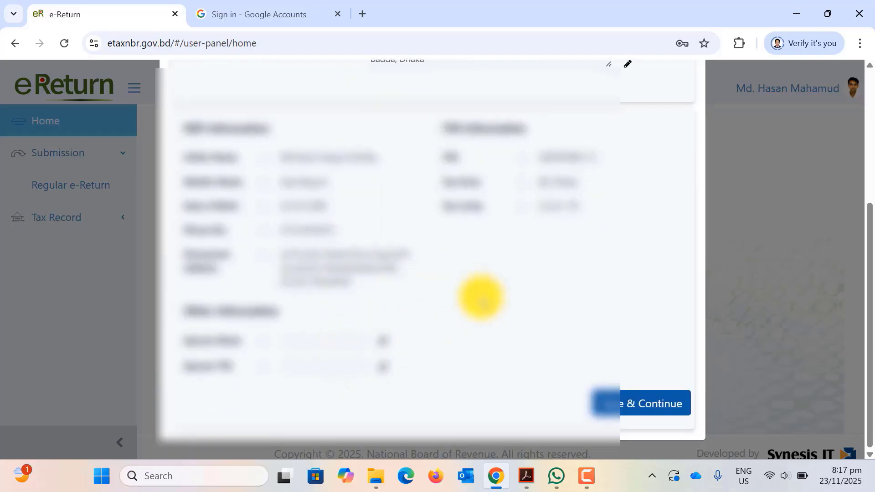
{"action": "scroll", "coordinate": [480, 297], "scroll_direction": "up", "scroll_amount": 5}
{"action": "scroll", "coordinate": [479, 297], "scroll_direction": "down", "scroll_amount": 5}
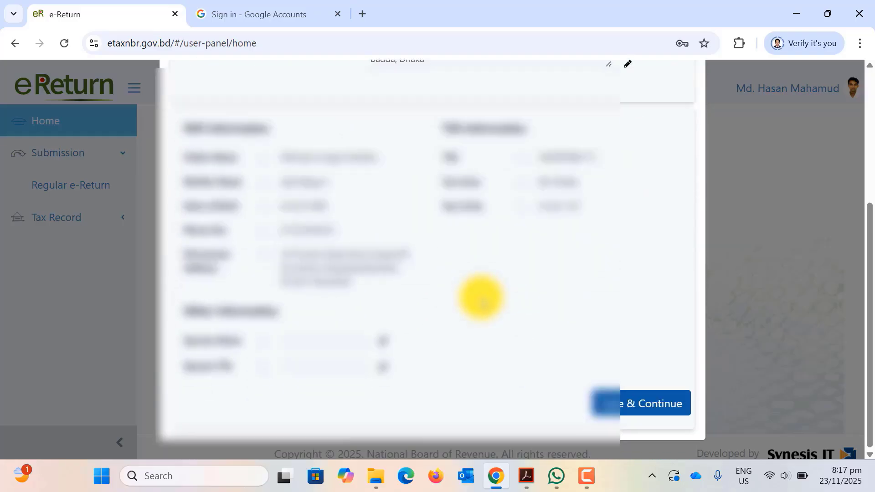
{"action": "left_click", "coordinate": [627, 407]}
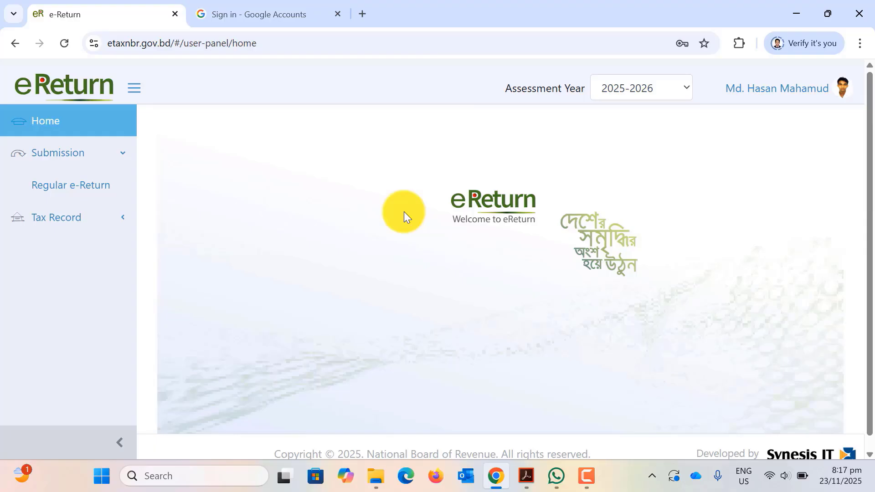
{"action": "left_click", "coordinate": [854, 89]}
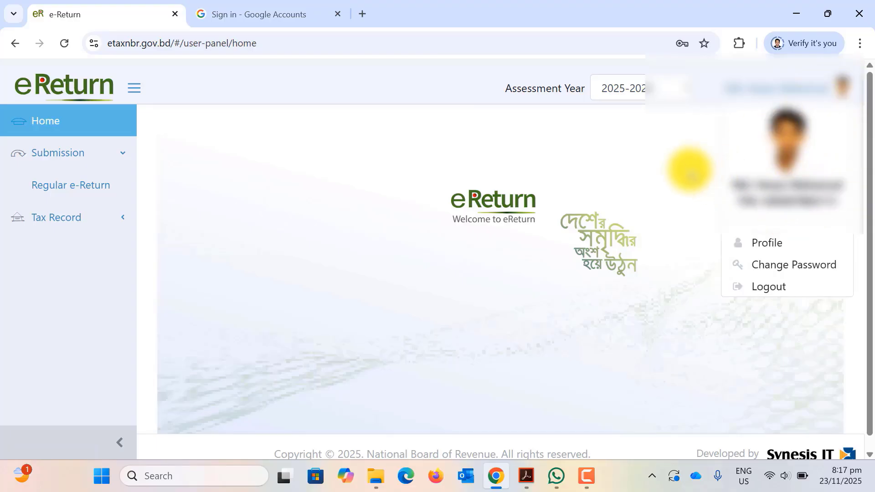
{"action": "left_click", "coordinate": [661, 162]}
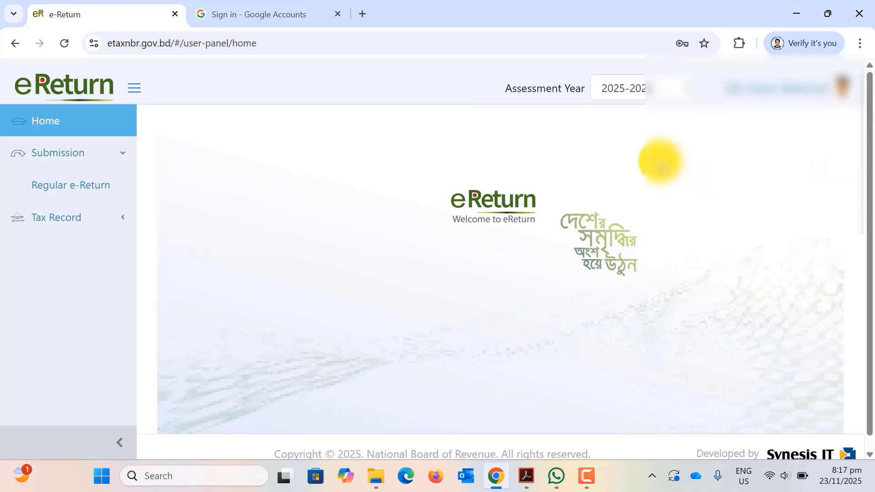